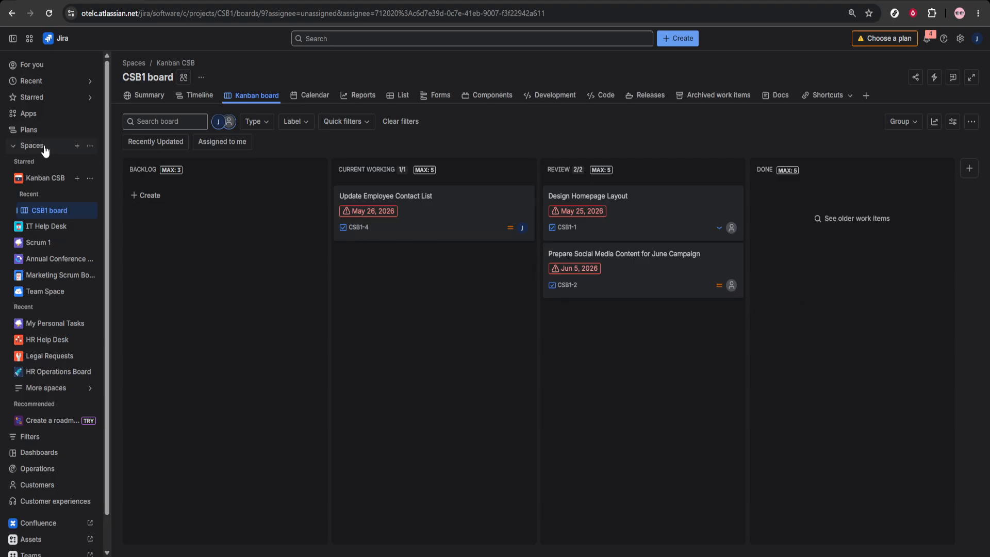
Start a new space from the Kanban template, name it "UX & Design Work" and choose how it is managed
{"action": "left_click", "coordinate": [76, 146]}
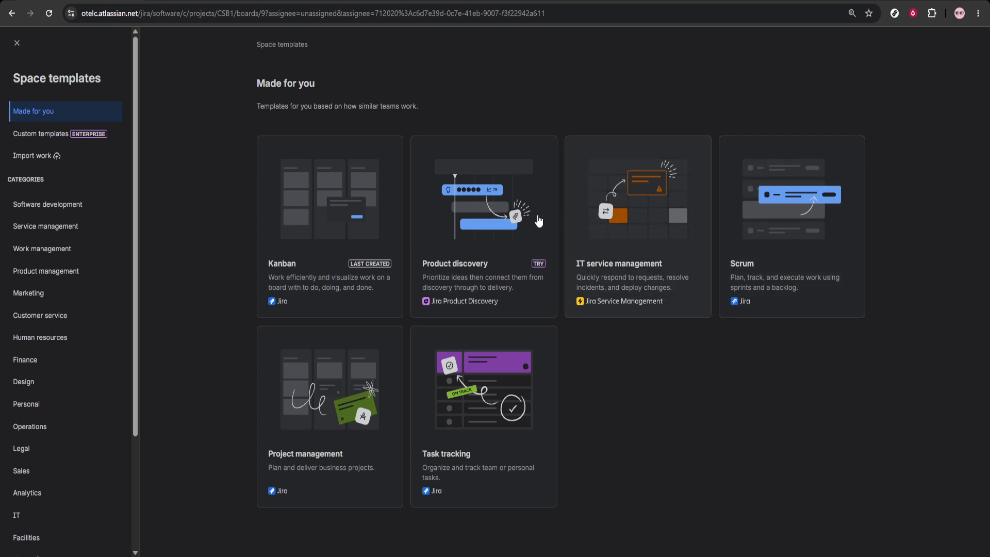
{"action": "left_click", "coordinate": [355, 216]}
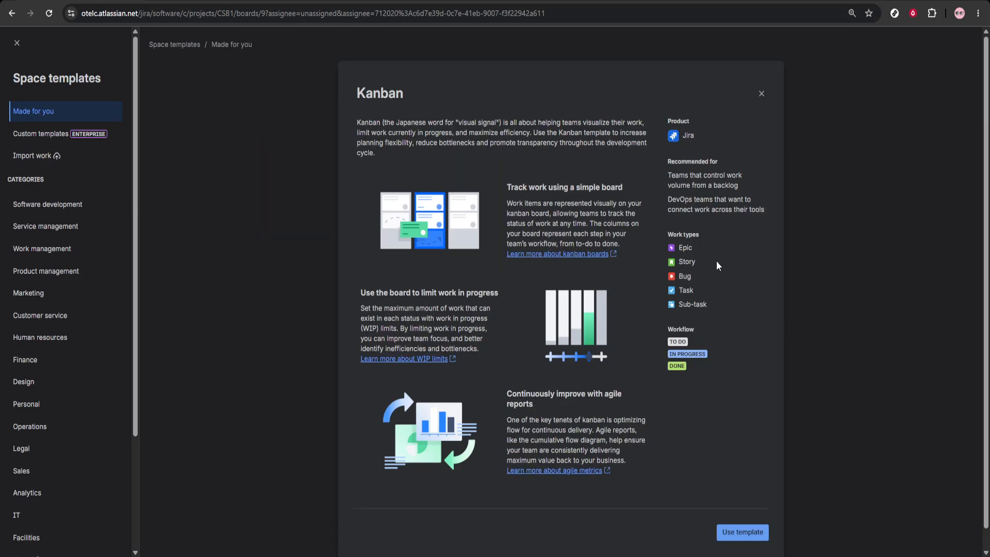
{"action": "left_click", "coordinate": [742, 532]}
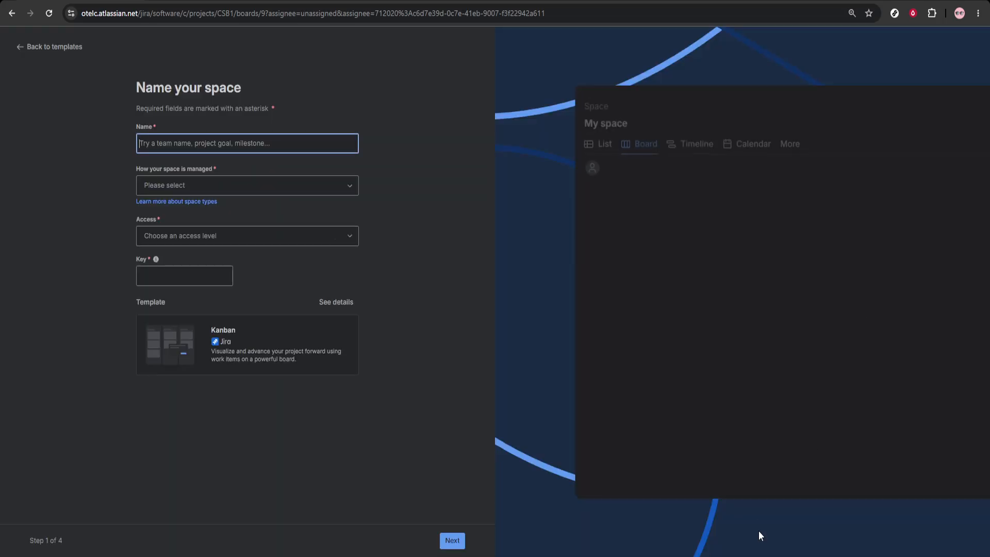
{"action": "type", "text": "UX & Design Work"}
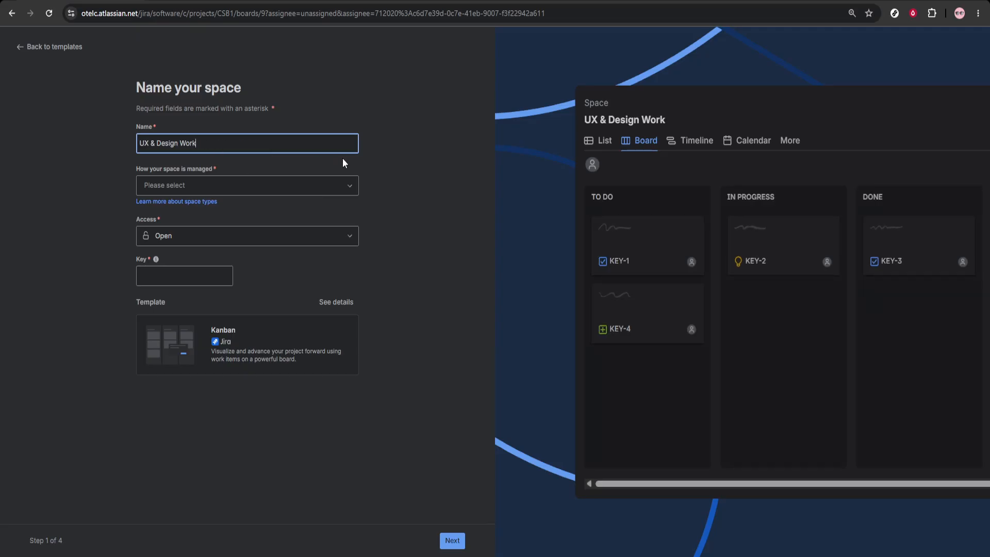
{"action": "left_click", "coordinate": [409, 167]}
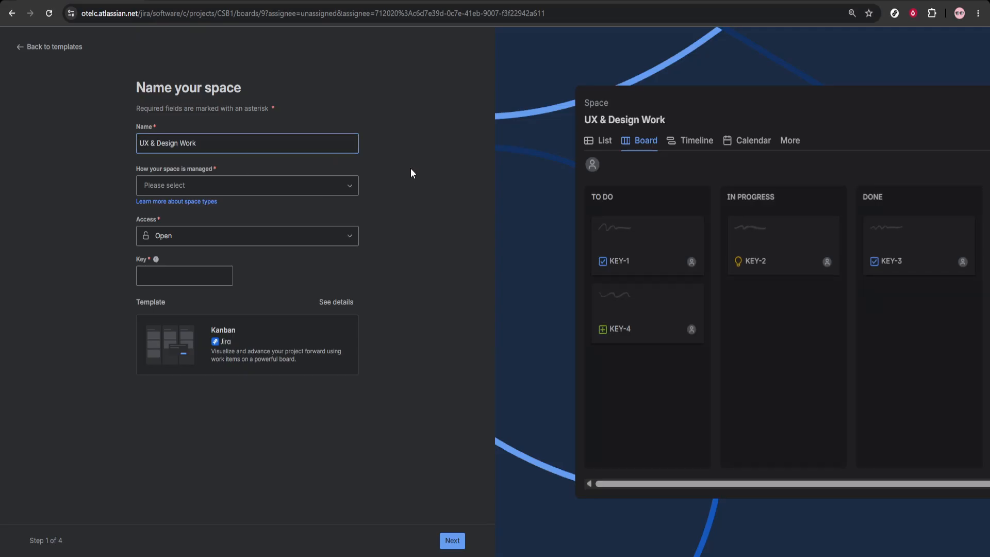
{"action": "left_click", "coordinate": [247, 185]}
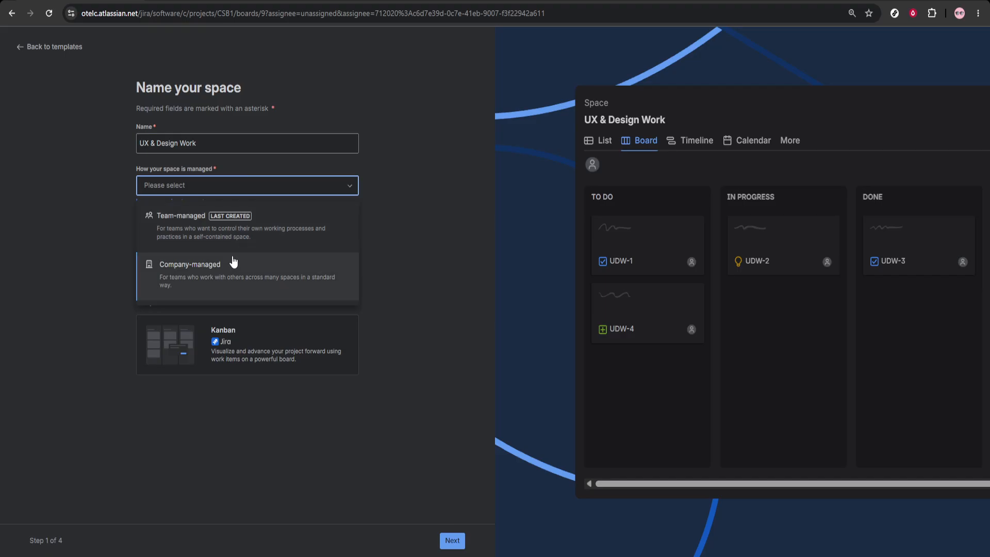
{"action": "left_click", "coordinate": [285, 228]}
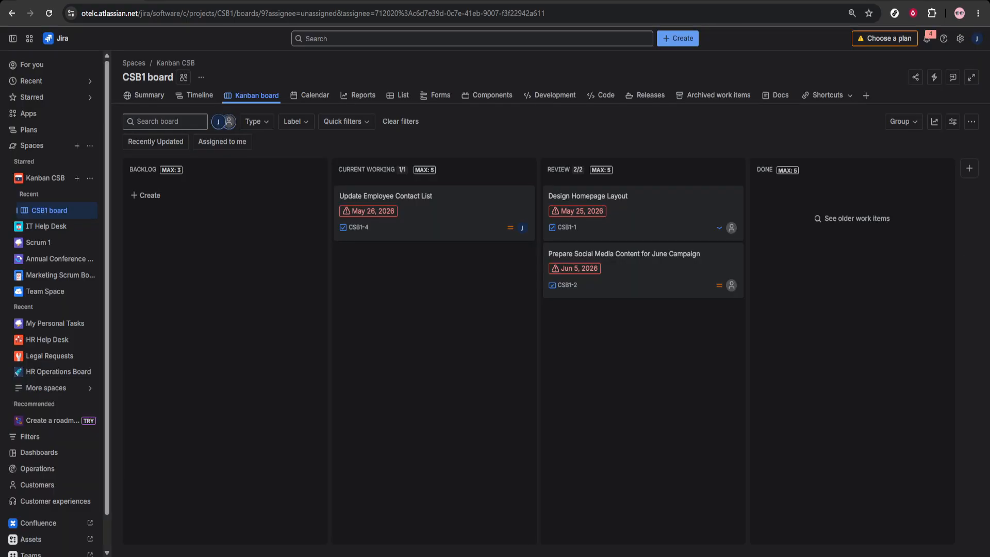
Open the work types page in the space settings of Kanban CSB
{"action": "left_click", "coordinate": [90, 177]}
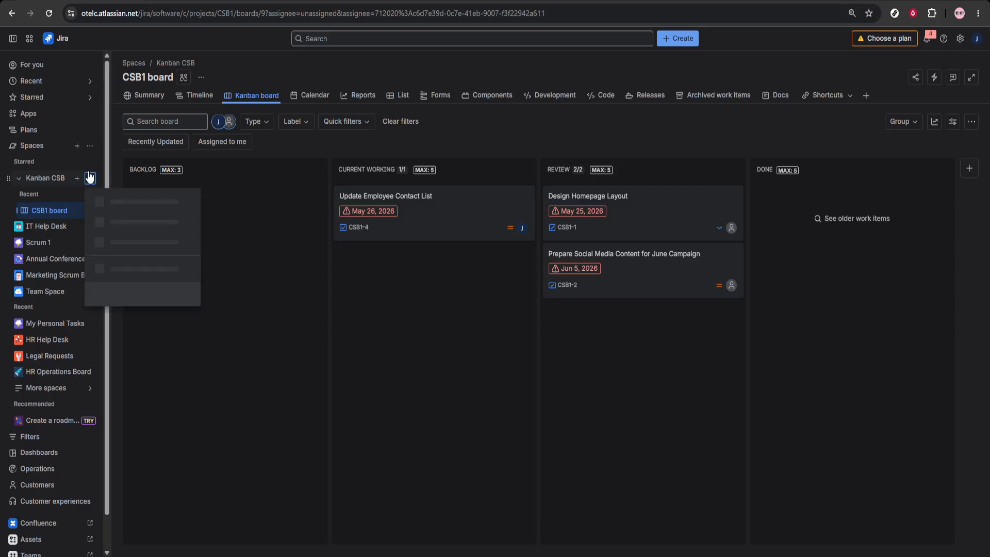
{"action": "left_click", "coordinate": [144, 331]}
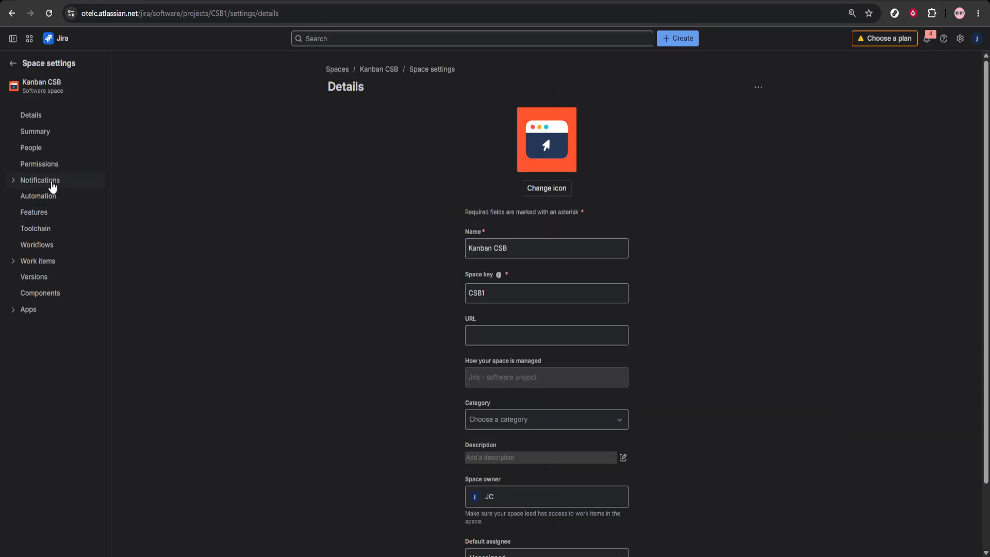
{"action": "left_click", "coordinate": [59, 266]}
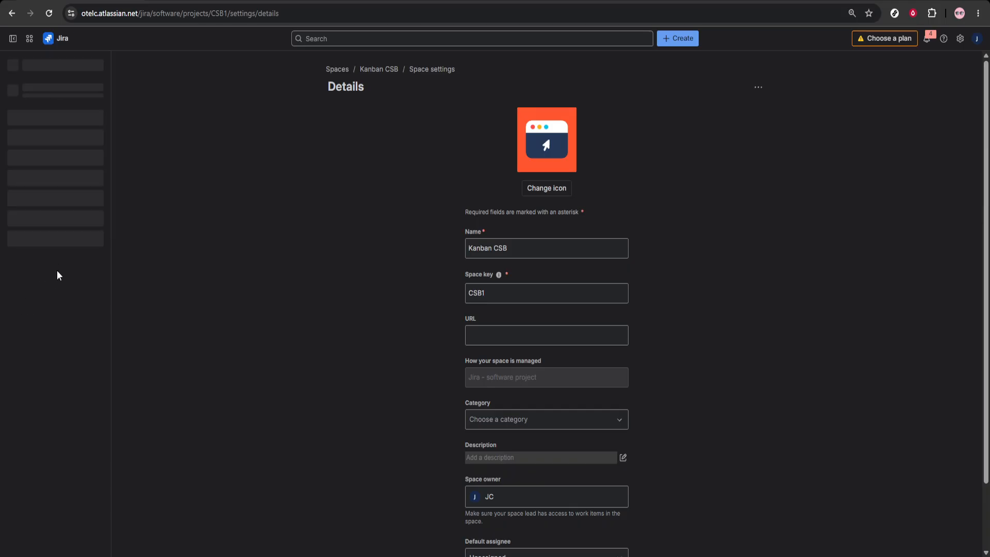
{"action": "left_click", "coordinate": [48, 276]}
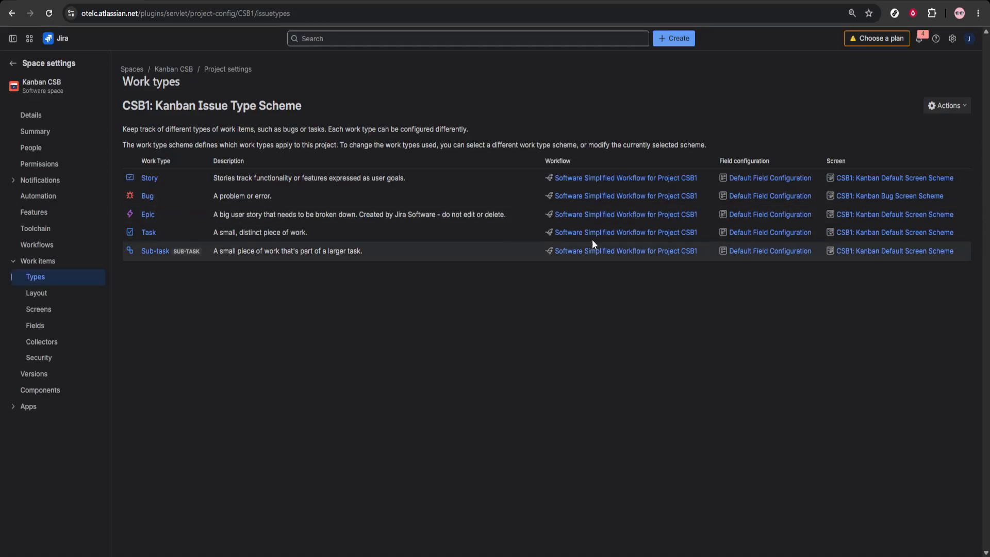
Check the actions offered for the Kanban work type scheme, then return to the CSB1 board
{"action": "left_click", "coordinate": [949, 105]}
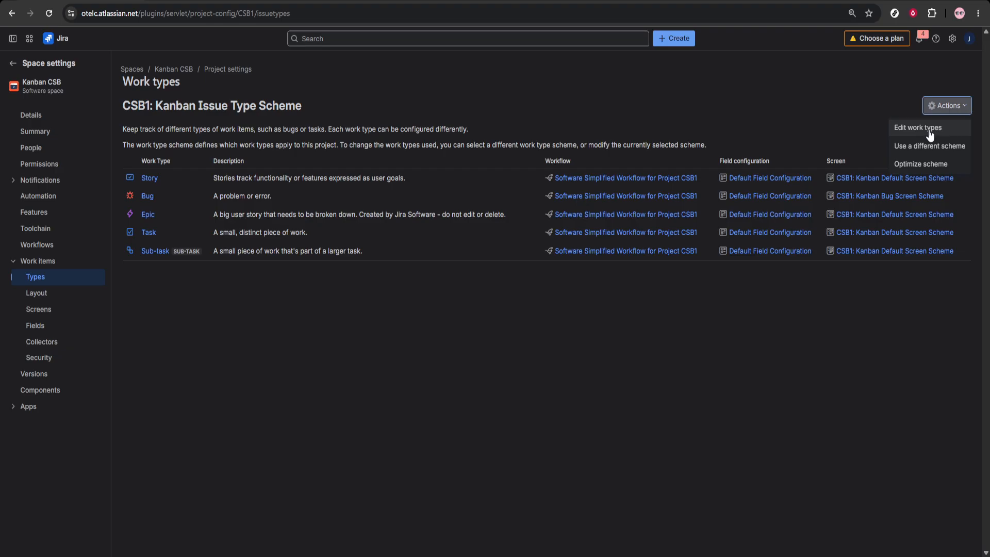
{"action": "left_click", "coordinate": [555, 380]}
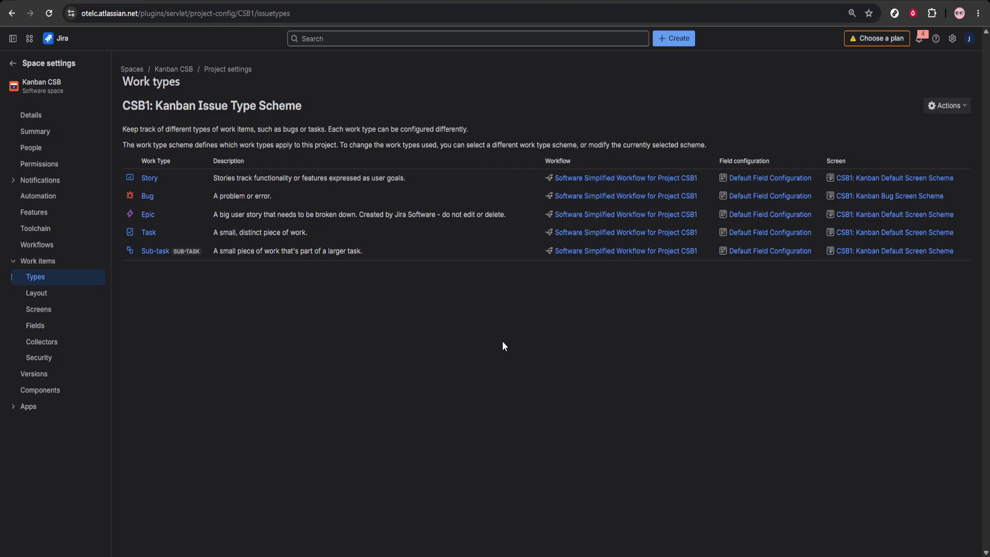
{"action": "left_click", "coordinate": [11, 65]}
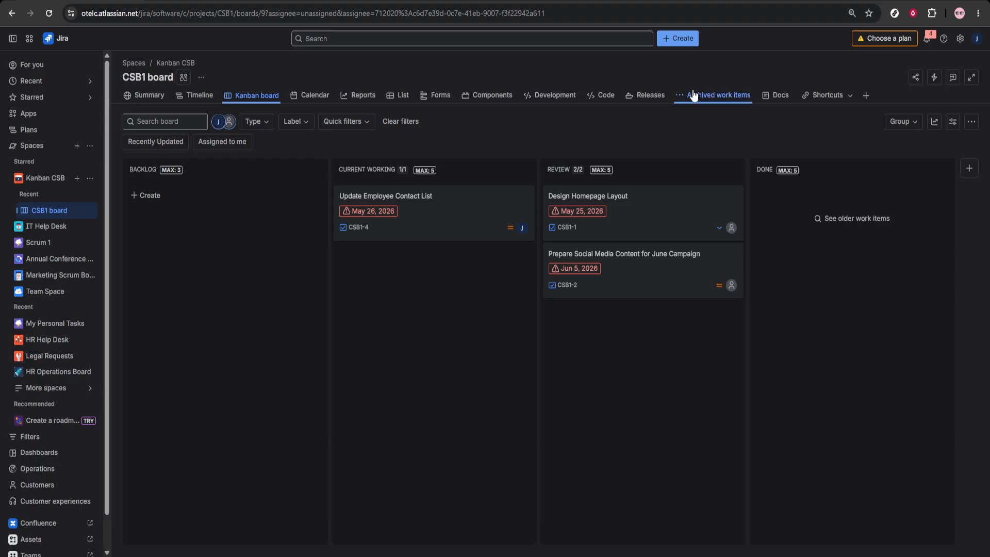
Review the fields of the new work item form from summary to assignee, and close it without creating anything
{"action": "left_click", "coordinate": [680, 42]}
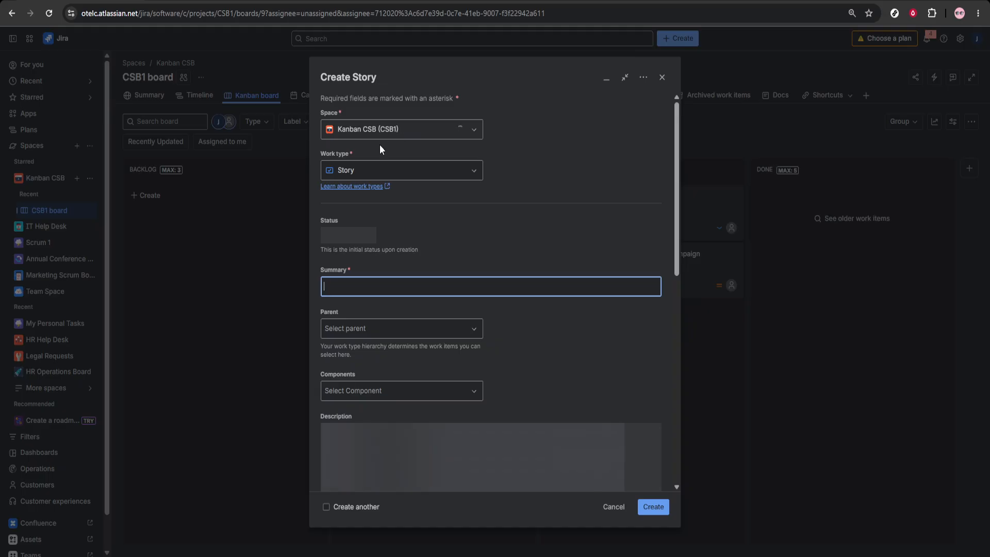
{"action": "scroll", "coordinate": [472, 307], "scroll_direction": "down", "scroll_amount": 4}
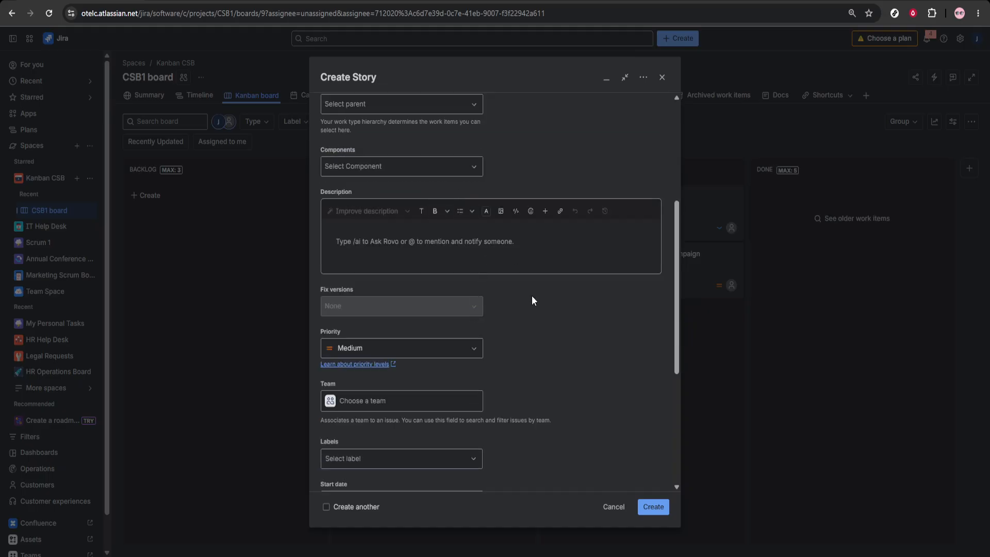
{"action": "scroll", "coordinate": [521, 322], "scroll_direction": "down", "scroll_amount": 4}
{"action": "scroll", "coordinate": [483, 317], "scroll_direction": "down", "scroll_amount": 1}
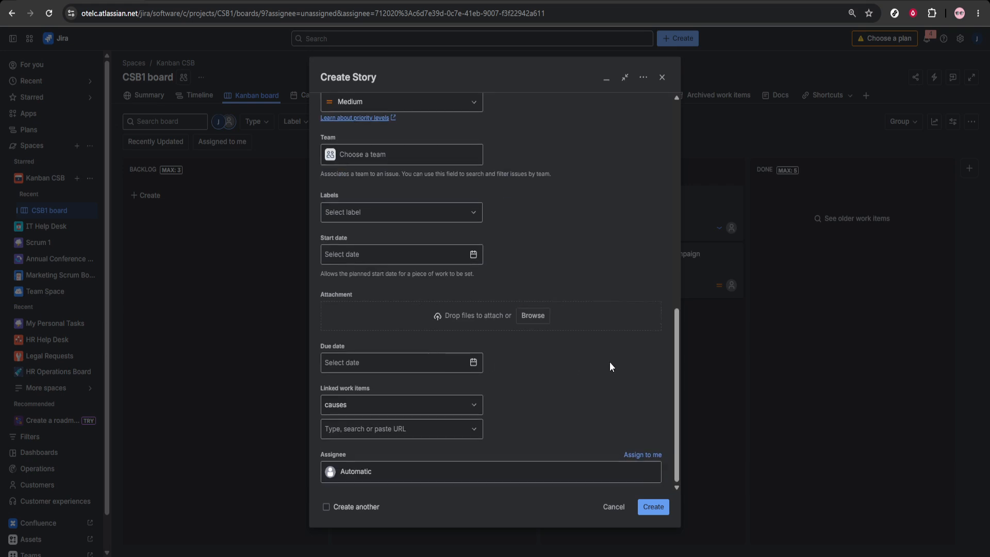
{"action": "scroll", "coordinate": [611, 353], "scroll_direction": "up", "scroll_amount": 3}
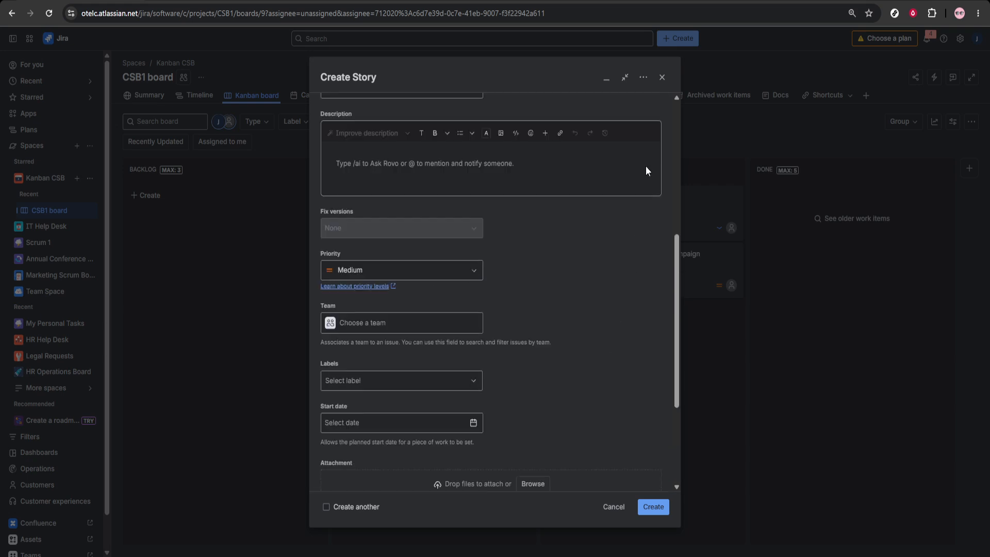
{"action": "left_click", "coordinate": [662, 77]}
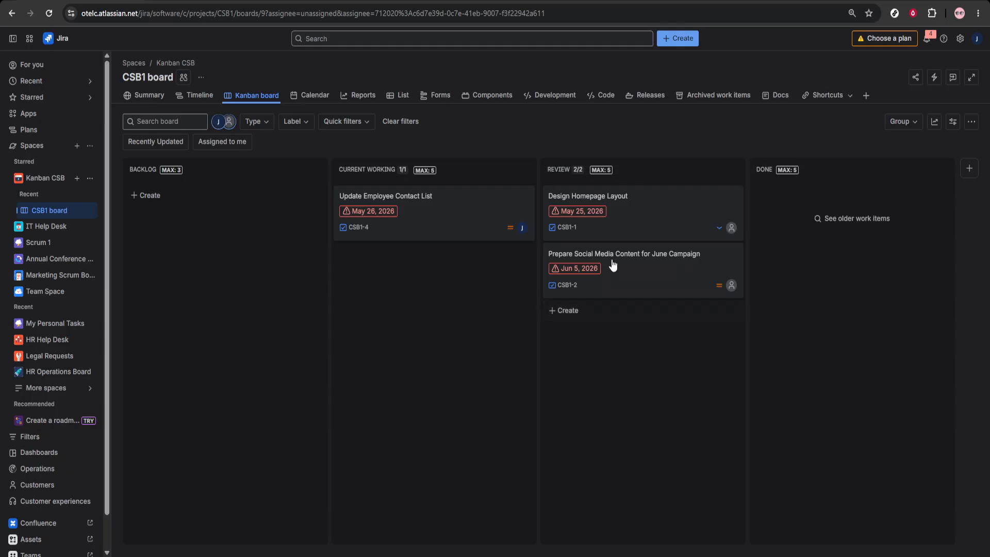
Move the "Design Homepage Layout" card from Review to Done on the board
{"action": "left_click_drag", "start_coordinate": [611, 219], "coordinate": [784, 221]}
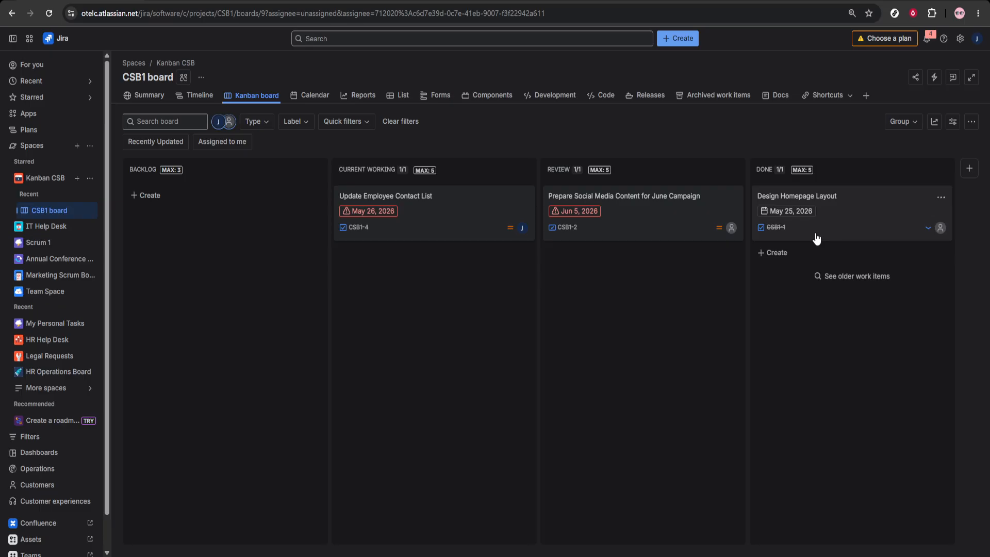
Examine the complete activity of "Prepare Social Media Content for June Campaign" and its detail fields, then close the work item
{"action": "left_click", "coordinate": [657, 225]}
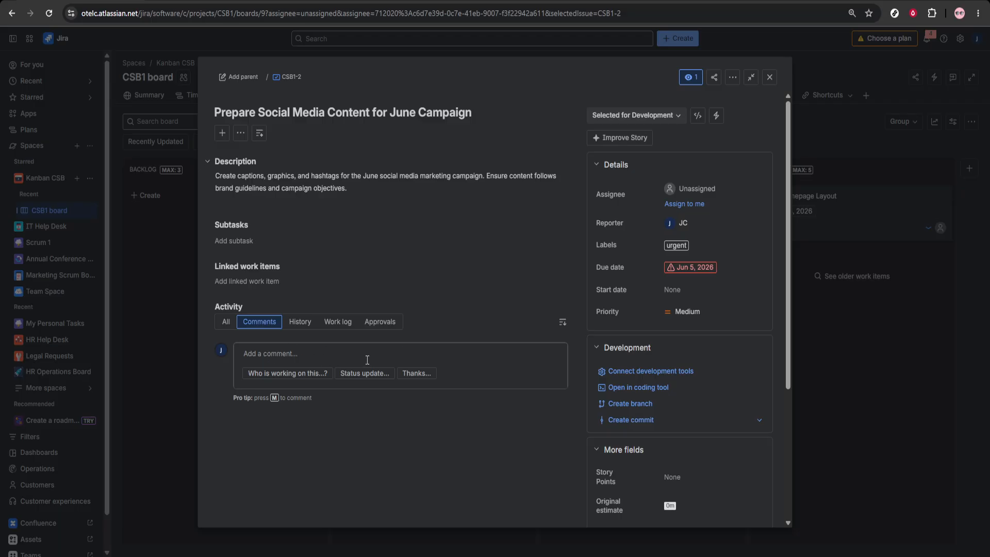
{"action": "left_click", "coordinate": [221, 323]}
{"action": "scroll", "coordinate": [430, 382], "scroll_direction": "down", "scroll_amount": 1}
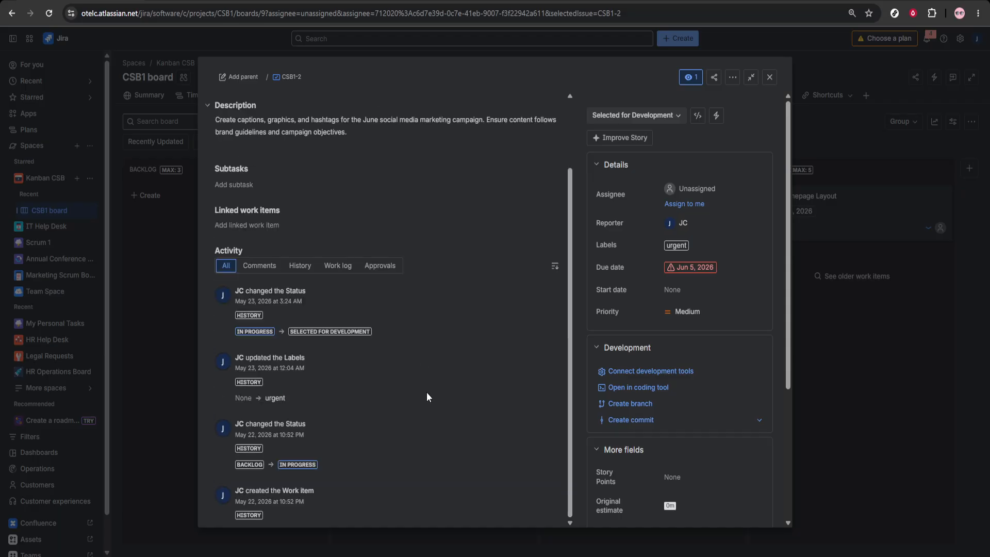
{"action": "scroll", "coordinate": [427, 396], "scroll_direction": "down", "scroll_amount": 1}
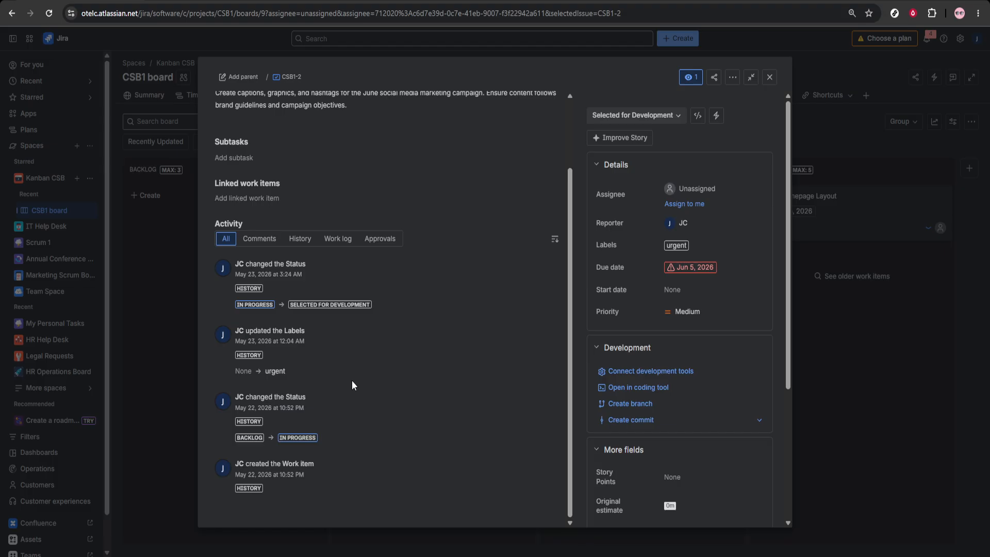
{"action": "scroll", "coordinate": [352, 385], "scroll_direction": "up", "scroll_amount": 3}
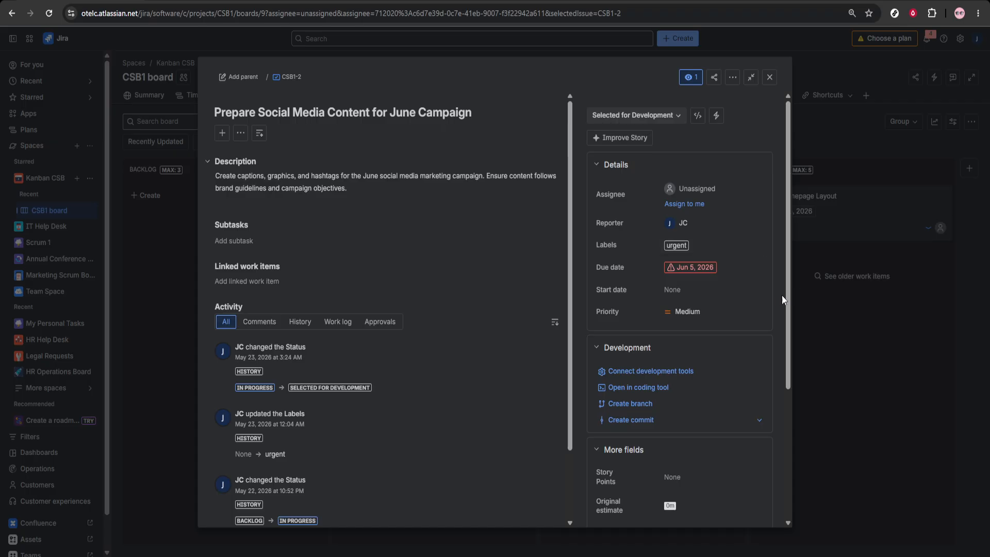
{"action": "scroll", "coordinate": [780, 303], "scroll_direction": "down", "scroll_amount": 3}
{"action": "left_click", "coordinate": [853, 386]}
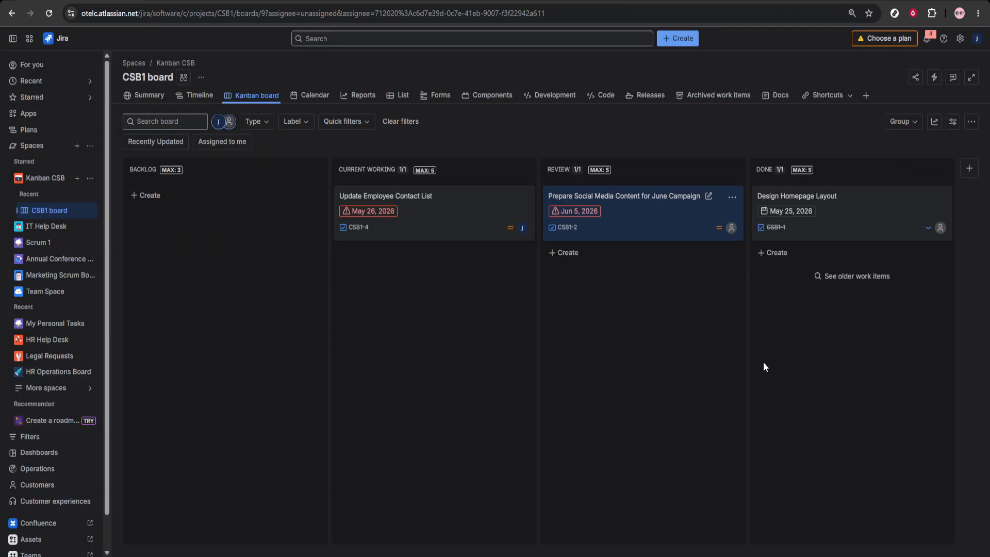
View the details and additional actions of "Update Employee Contact List", then close the work item
{"action": "left_click", "coordinate": [462, 230]}
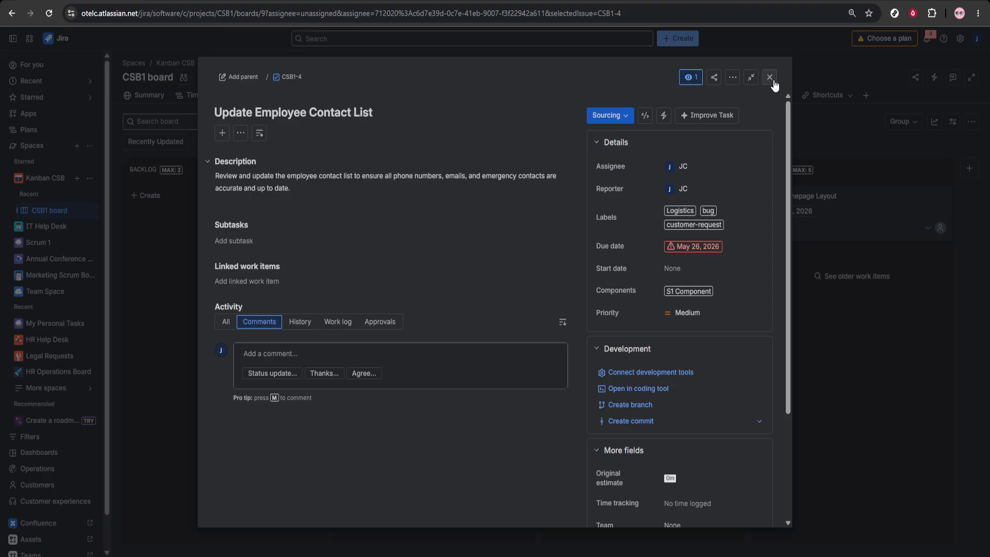
{"action": "left_click", "coordinate": [735, 81]}
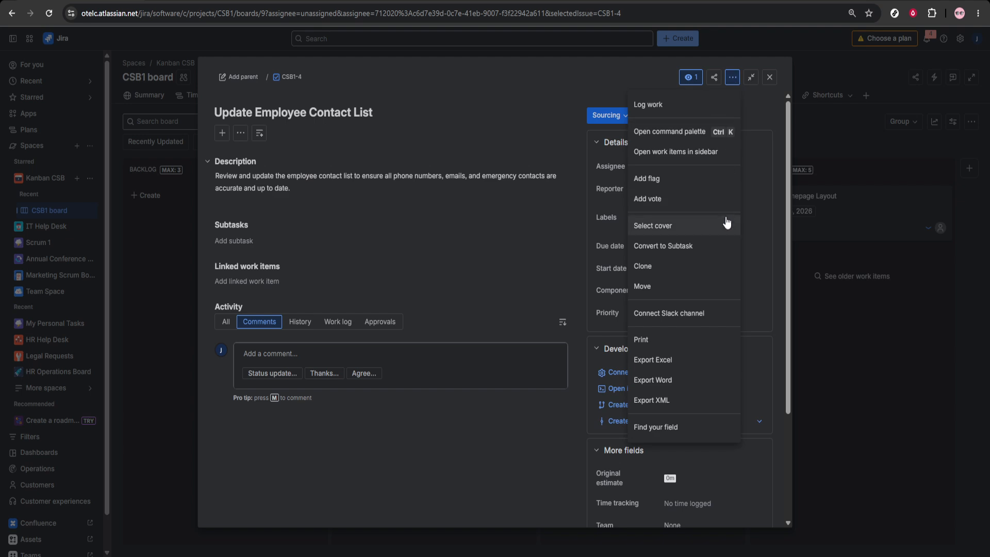
{"action": "left_click", "coordinate": [854, 159]}
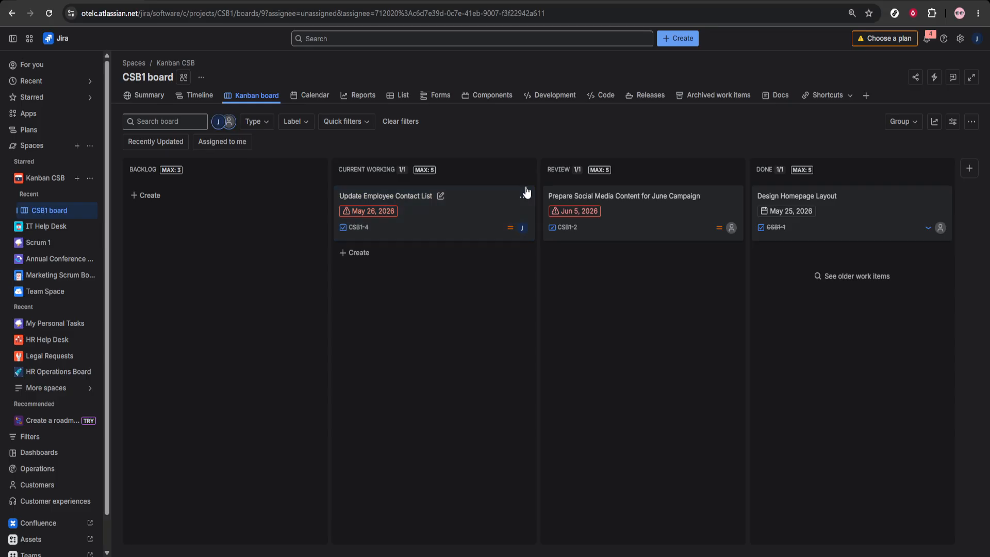
Inspect the link type choice for linking another work item to "Update Employee Contact List", and close without linking
{"action": "left_click", "coordinate": [523, 196]}
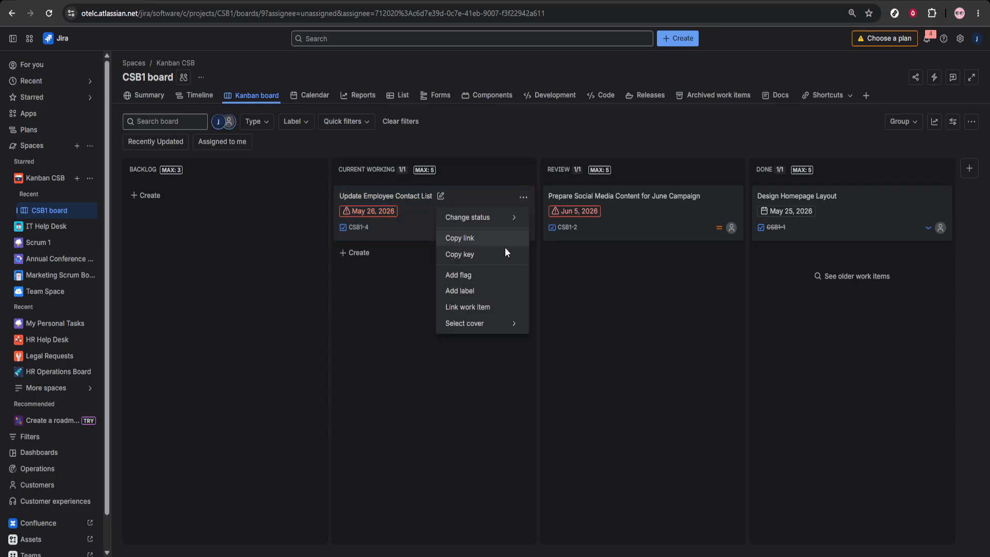
{"action": "left_click", "coordinate": [473, 309]}
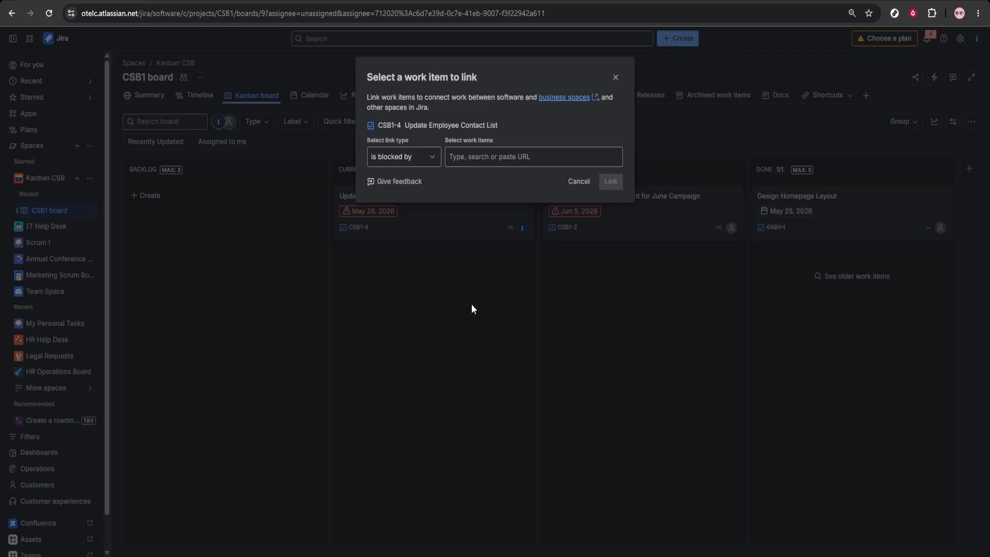
{"action": "left_click", "coordinate": [411, 161]}
{"action": "left_click", "coordinate": [426, 161]}
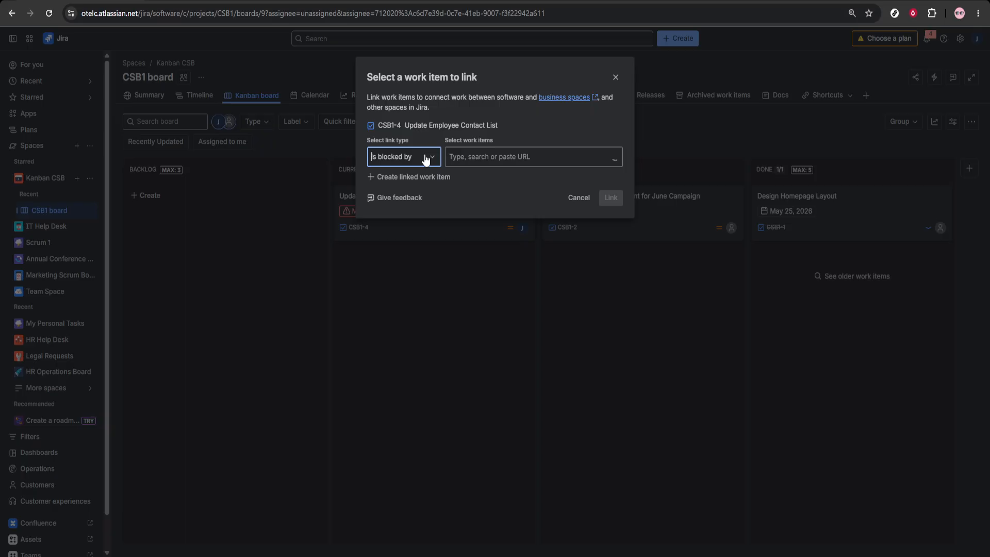
{"action": "left_click", "coordinate": [615, 77]}
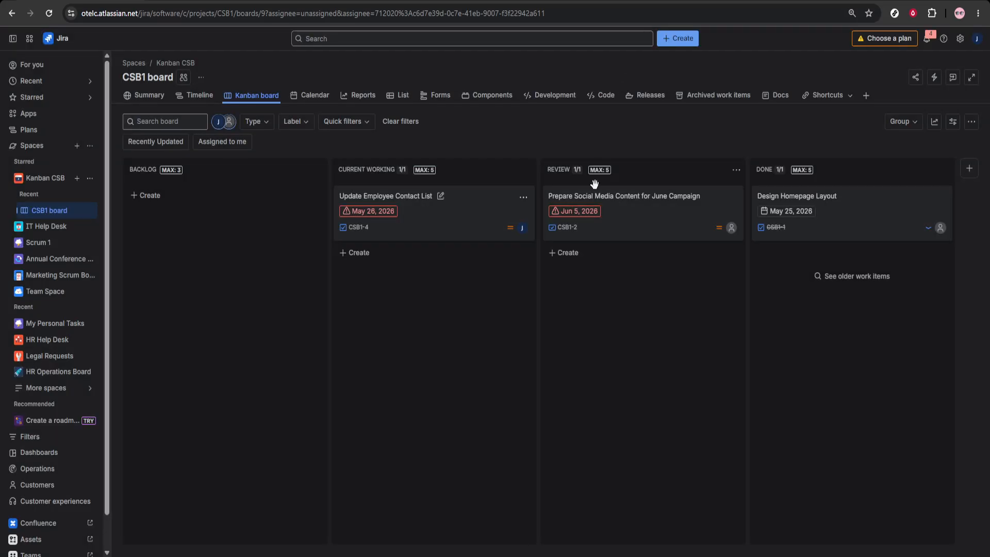
From "Prepare Social Media Content for June Campaign", open the search for all work items labelled "urgent"
{"action": "left_click", "coordinate": [640, 224]}
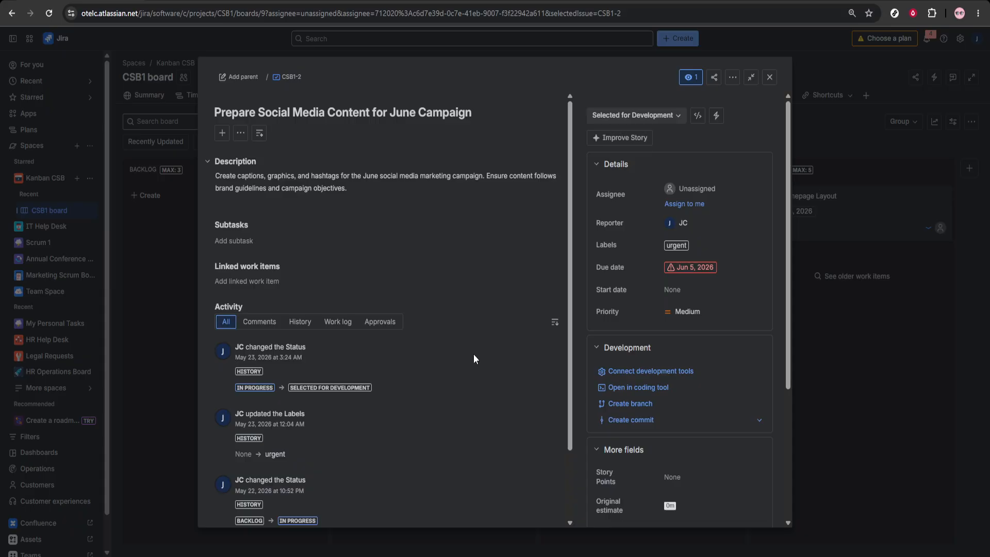
{"action": "left_click", "coordinate": [677, 246]}
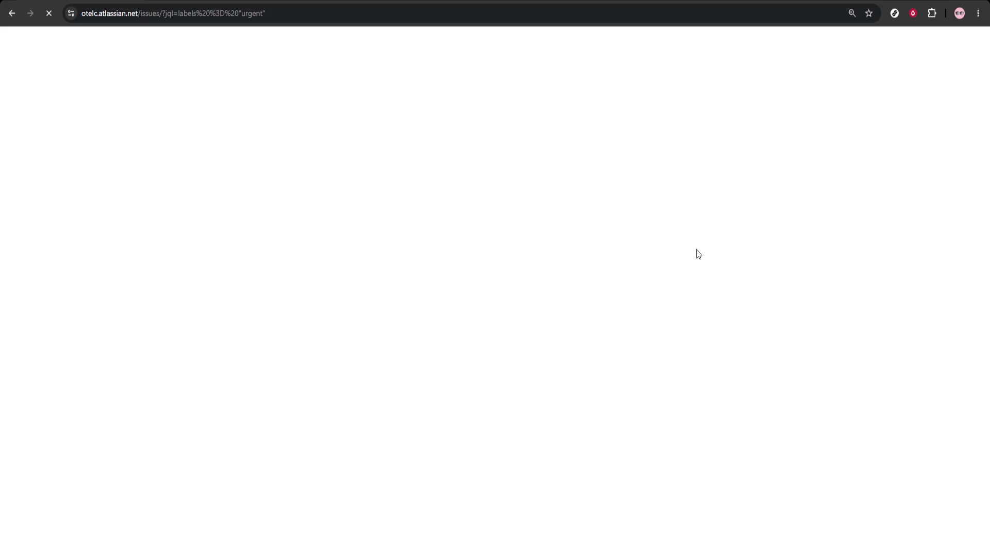